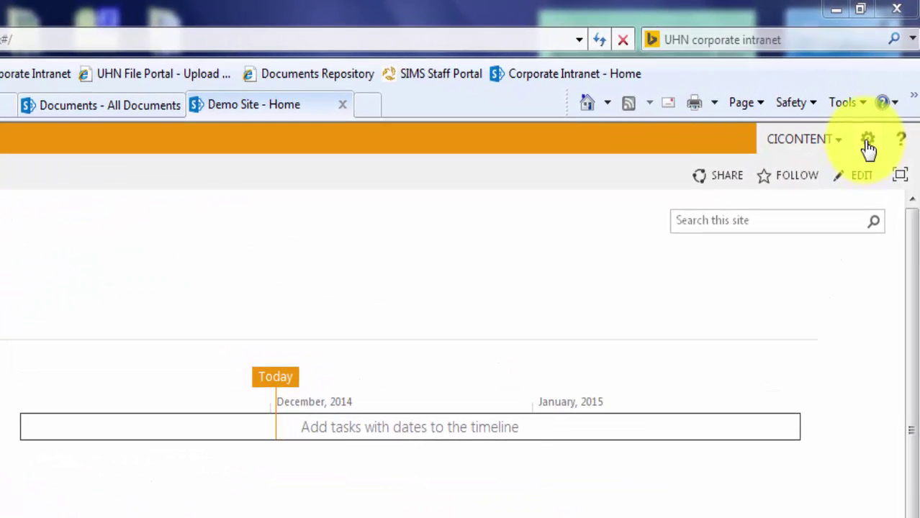
# Go to the Demo Site's Site Settings page from the gear menu
pyautogui.click(867, 144)
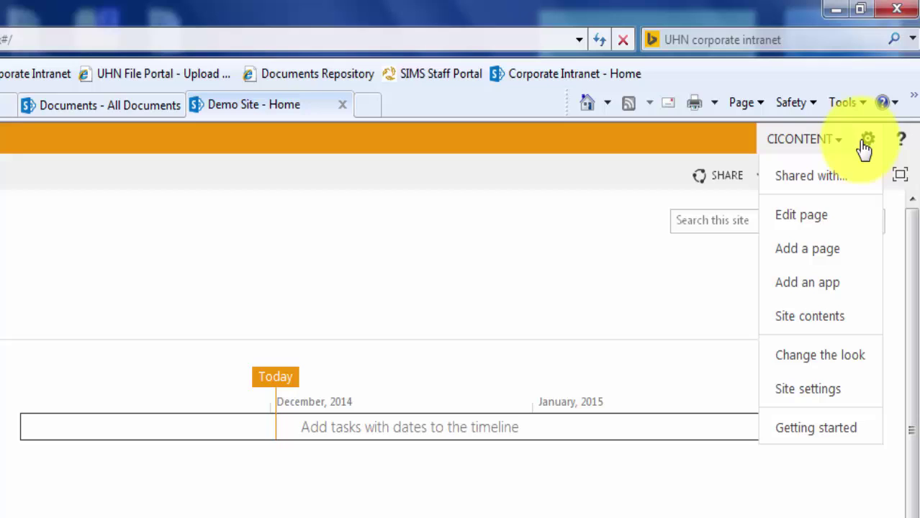
pyautogui.click(824, 392)
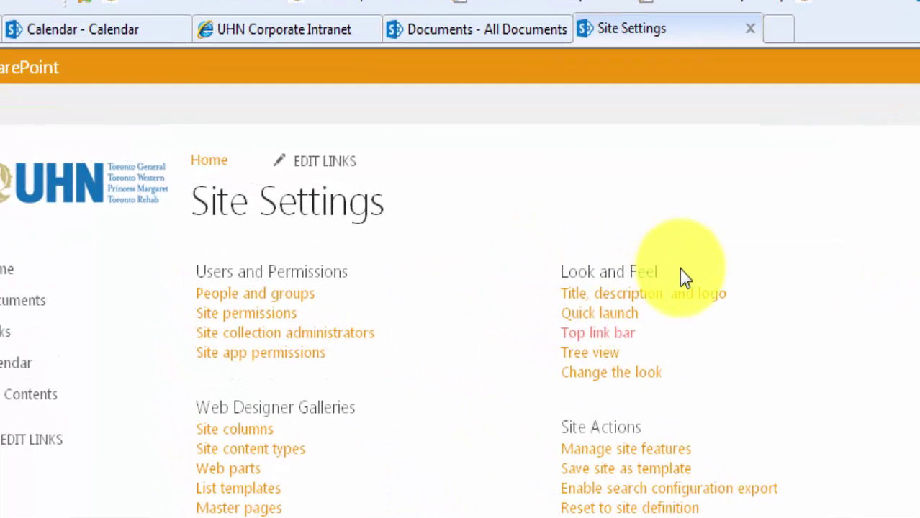
# Open the Top link bar page under Look and Feel, which lists only Home
pyautogui.click(611, 344)
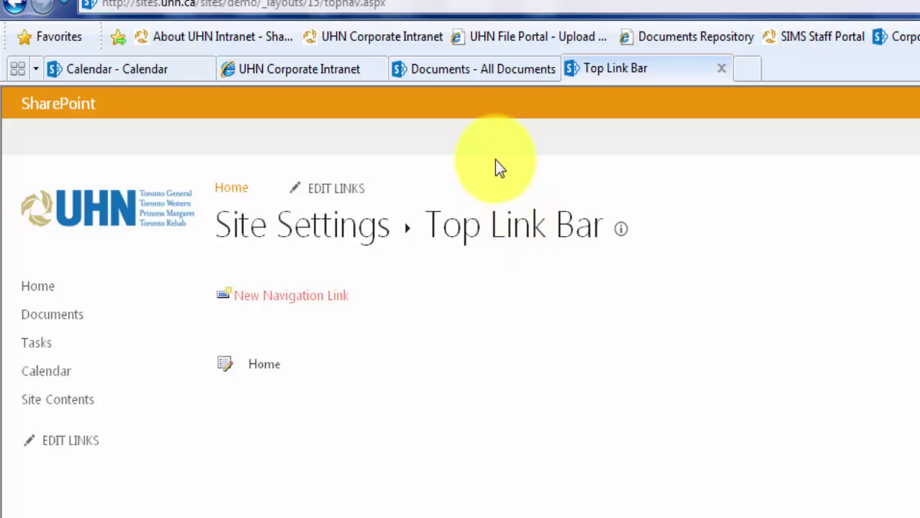
# Add a 'UHN Corporate Intranet' top link using the intranet news page's copied address
pyautogui.click(306, 301)
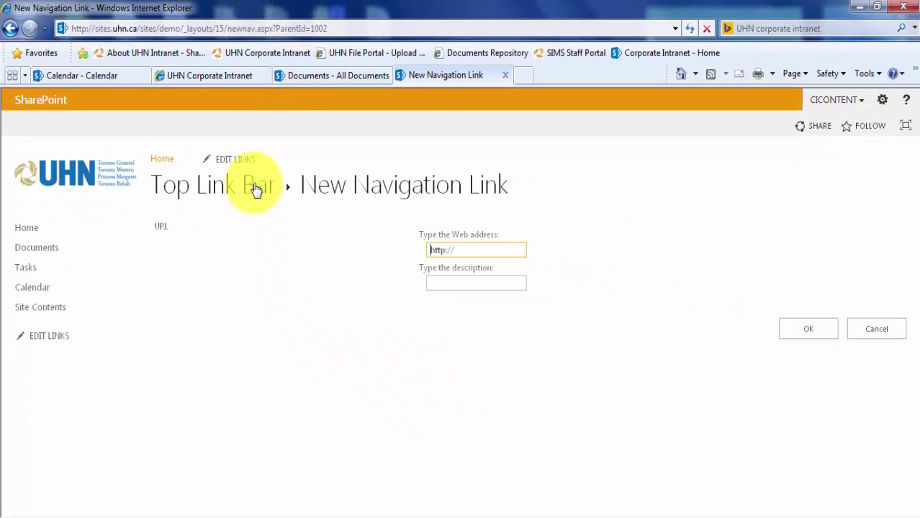
pyautogui.click(223, 75)
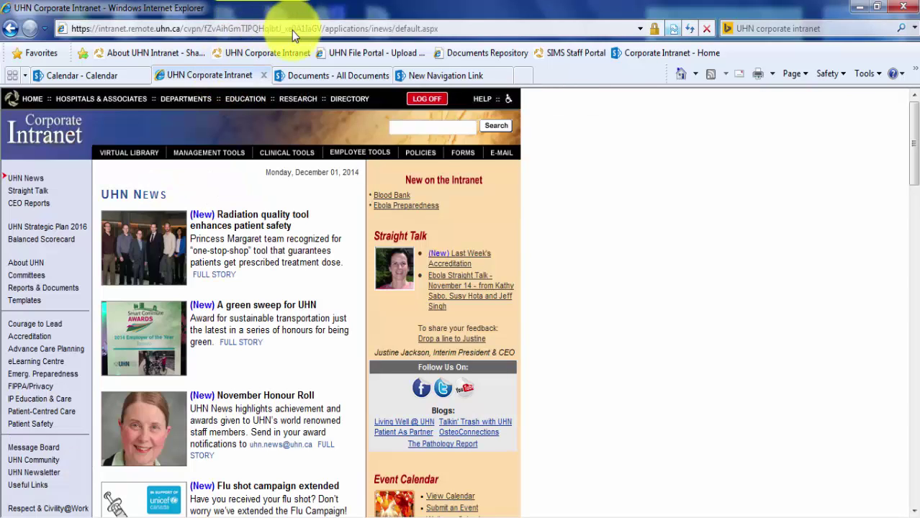
pyautogui.click(433, 30)
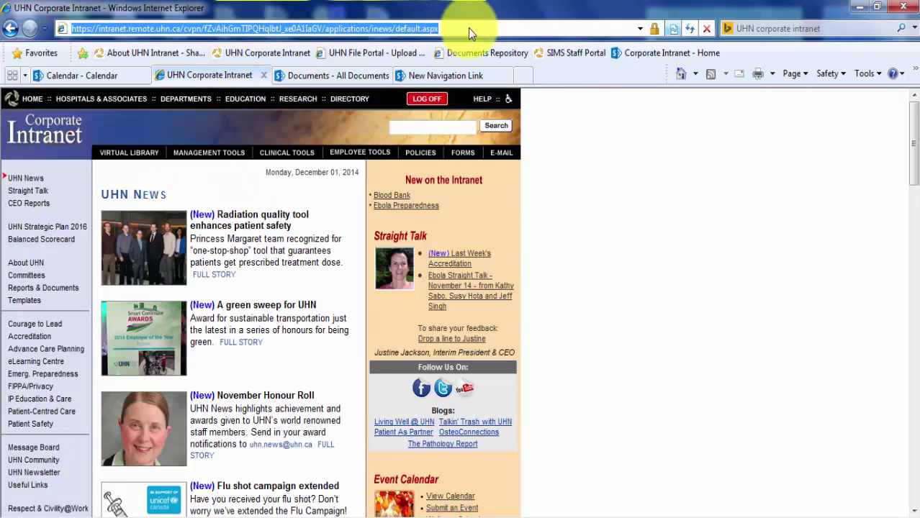
pyautogui.rightClick(433, 30)
pyautogui.click(468, 79)
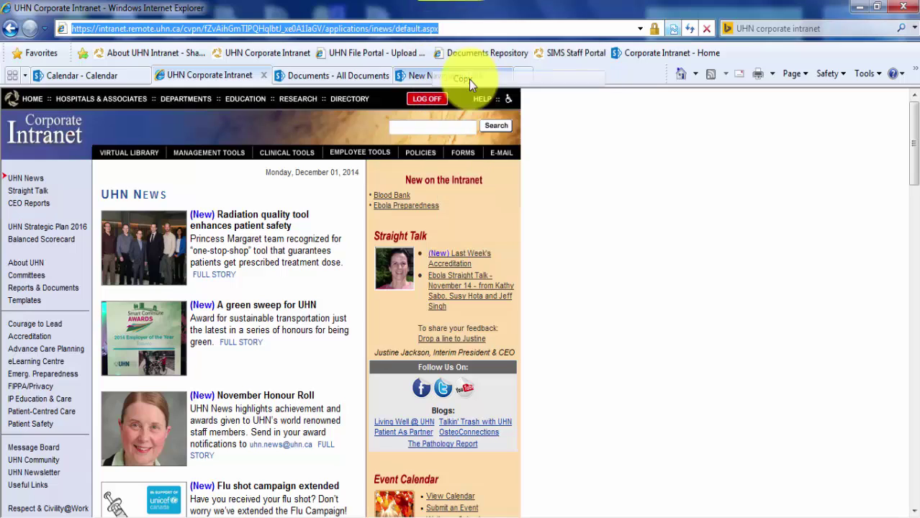
pyautogui.click(425, 76)
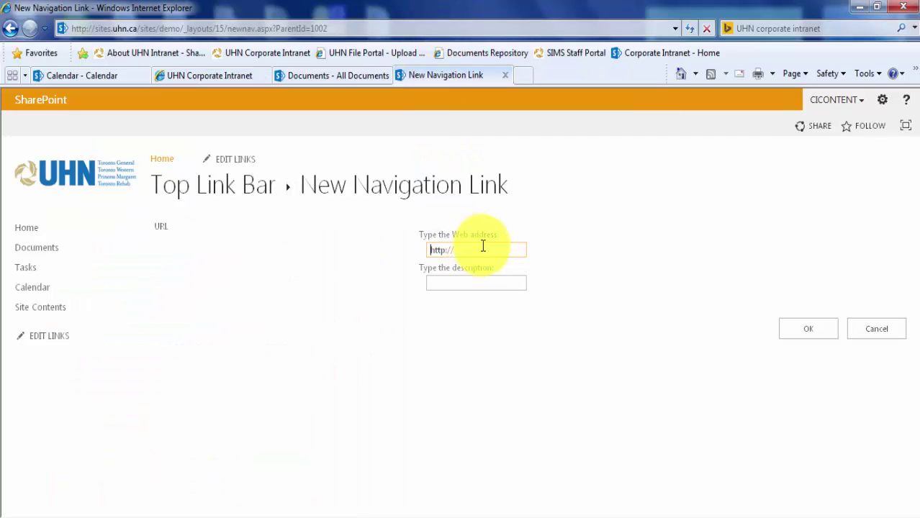
pyautogui.hotkey('ctrl', 'v')
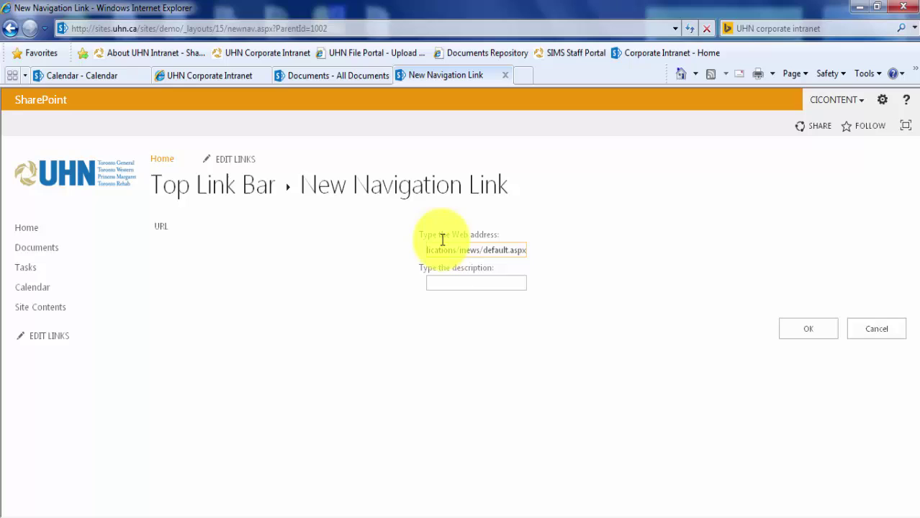
pyautogui.click(445, 283)
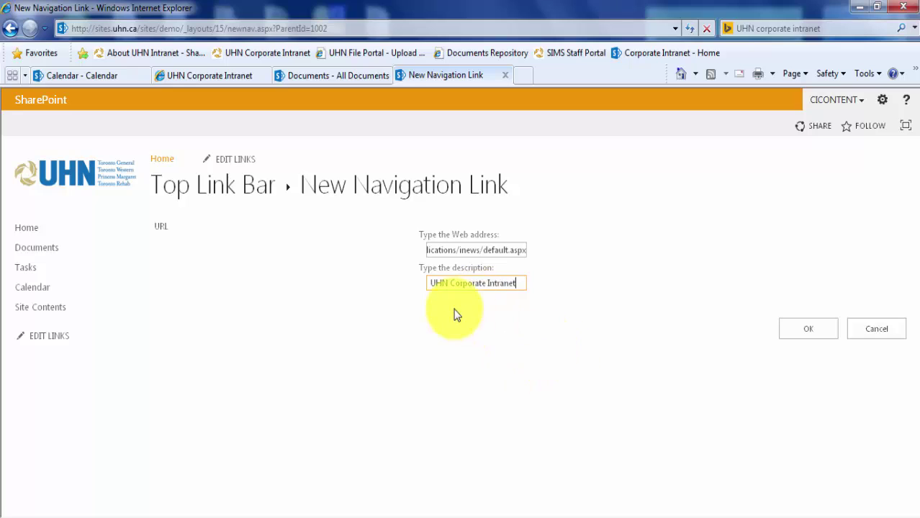
pyautogui.click(795, 333)
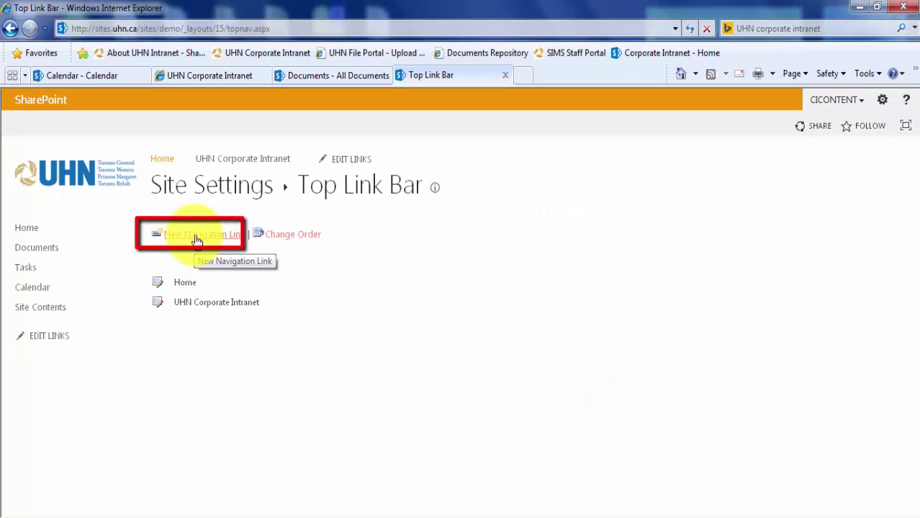
# Add a 'Documents' top link pointing to the document library's All Items view
pyautogui.click(197, 240)
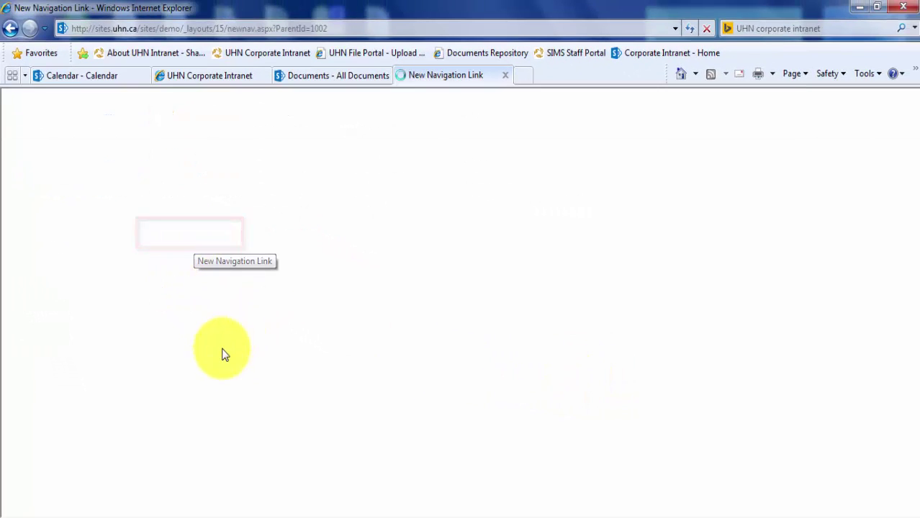
pyautogui.click(298, 78)
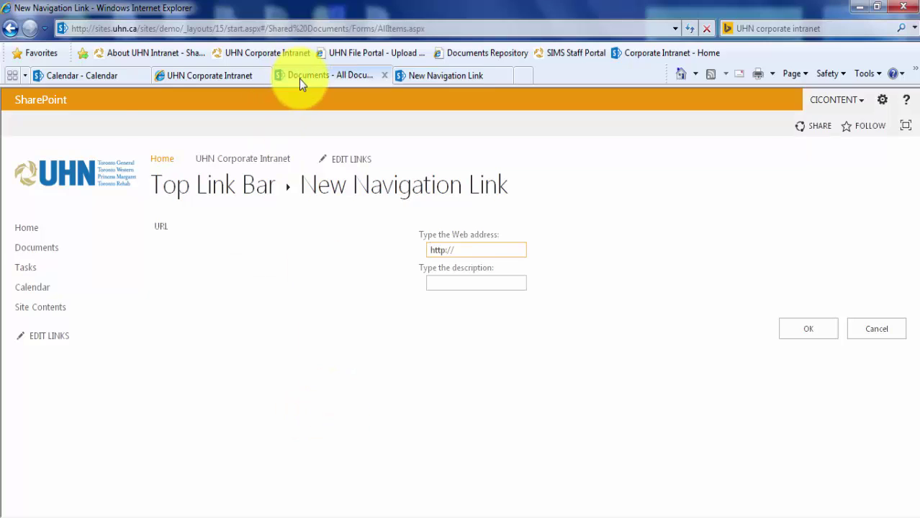
pyautogui.click(448, 29)
pyautogui.rightClick(368, 27)
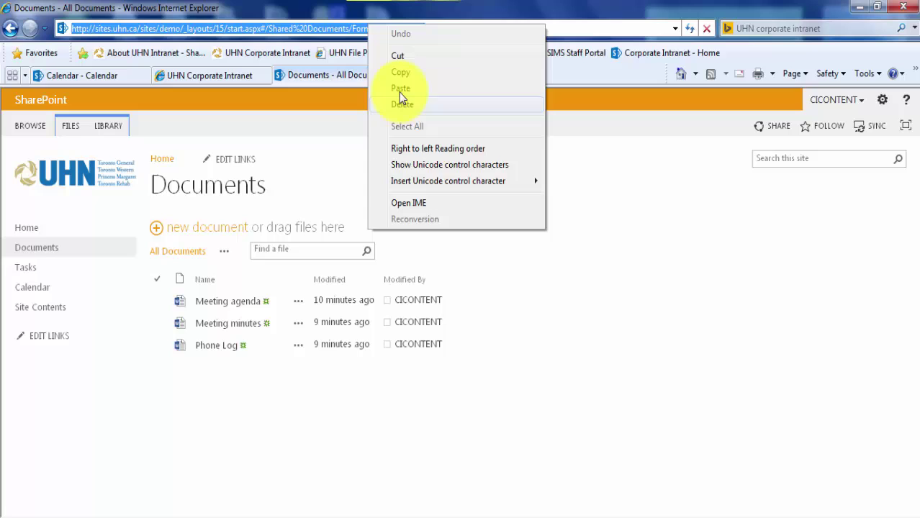
pyautogui.click(412, 77)
pyautogui.click(435, 75)
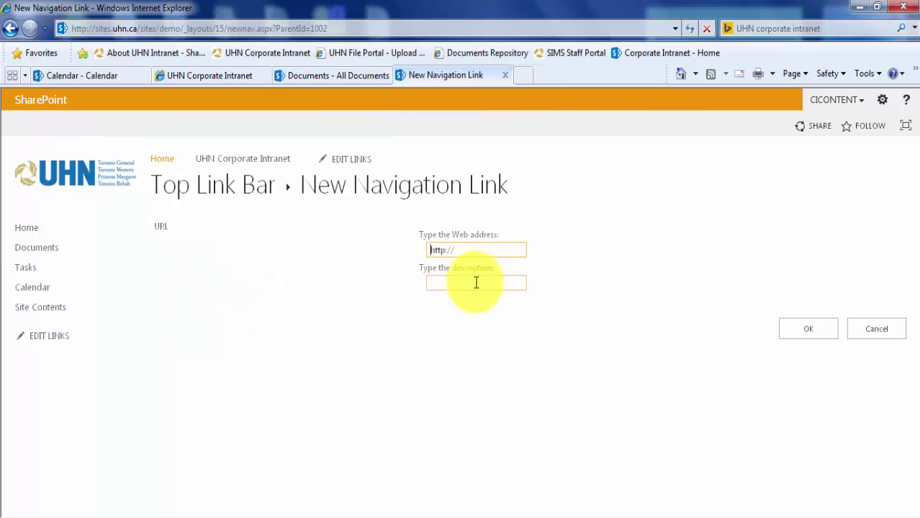
pyautogui.hotkey('ctrl', 'v')
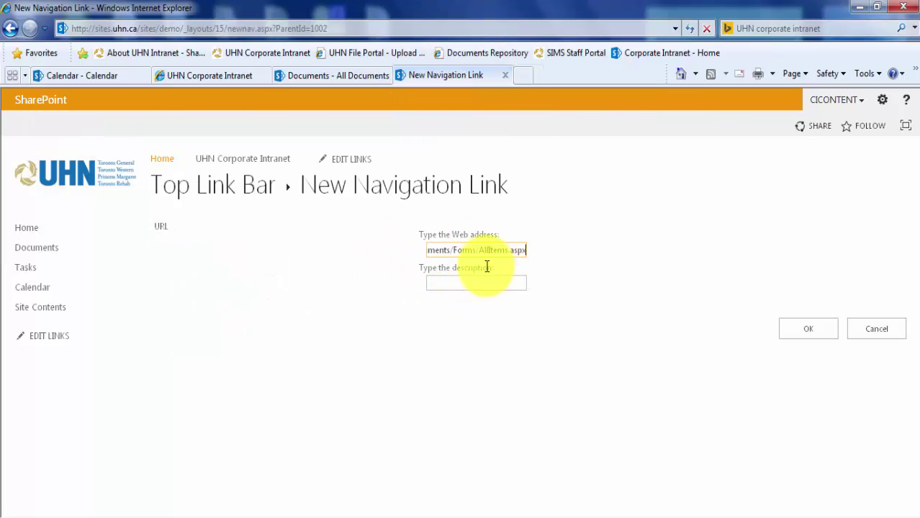
pyautogui.click(471, 287)
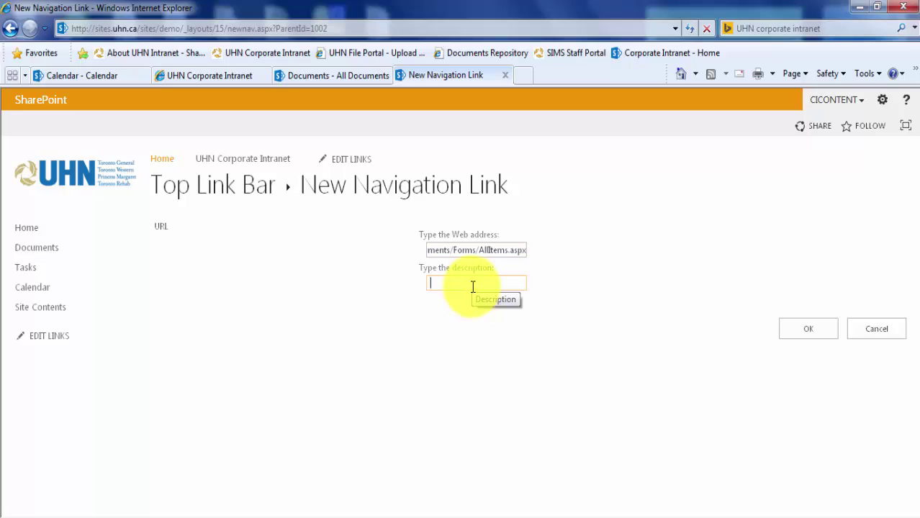
pyautogui.click(809, 335)
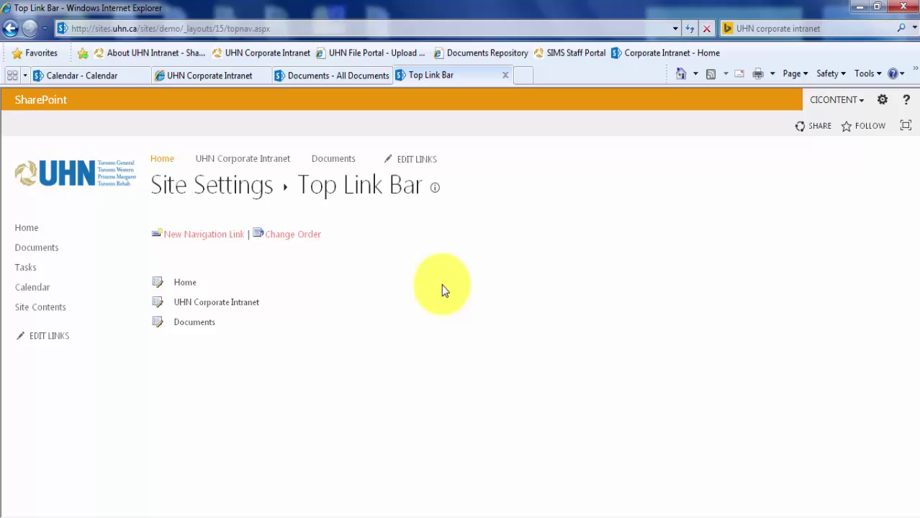
pyautogui.click(254, 160)
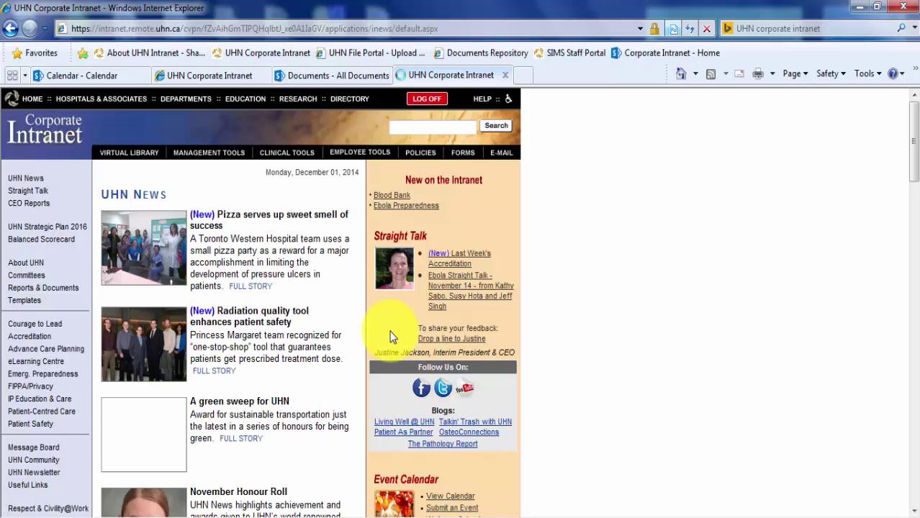
pyautogui.click(10, 29)
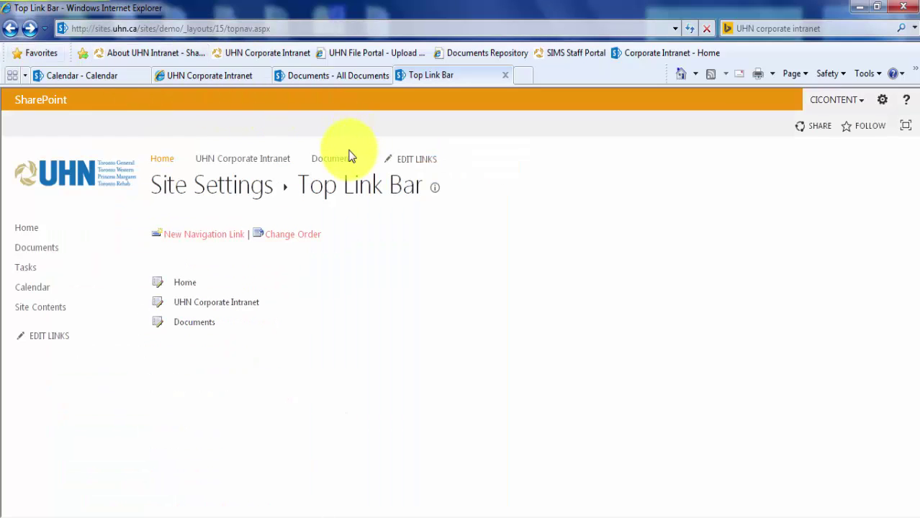
pyautogui.click(350, 158)
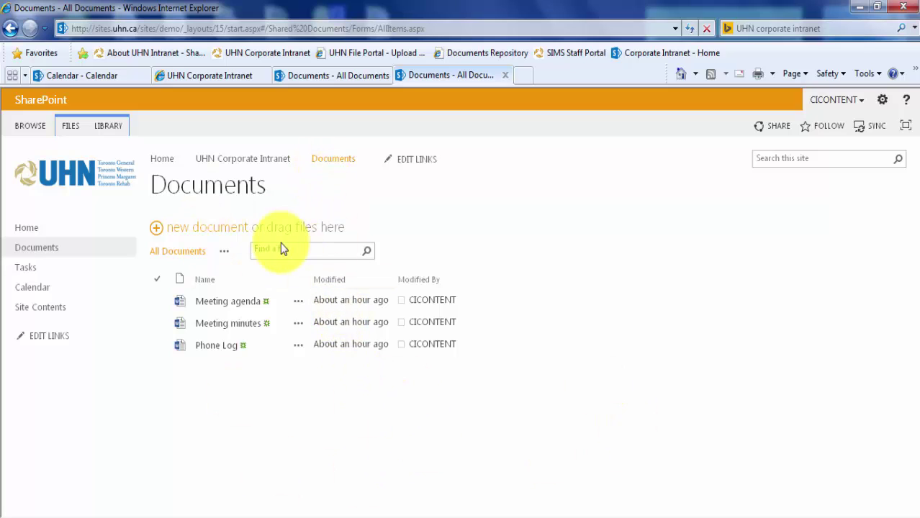
pyautogui.hotkey('alt', 'Left')
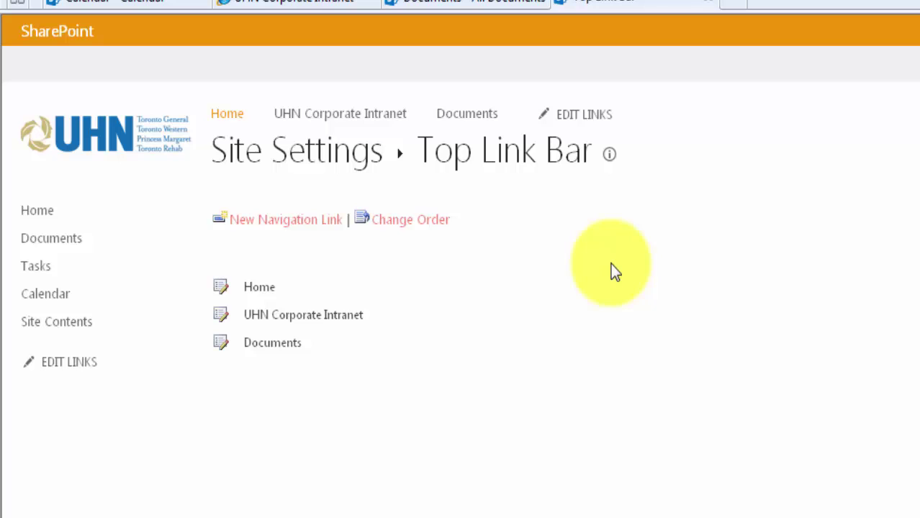
# Change the second link's order to 3 so Documents precedes UHN Corporate Intranet
pyautogui.click(418, 221)
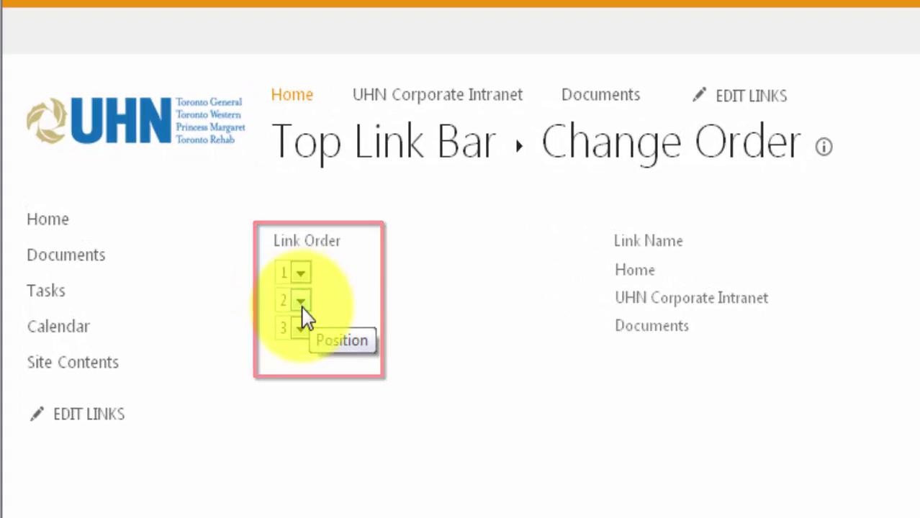
pyautogui.click(302, 303)
pyautogui.click(284, 363)
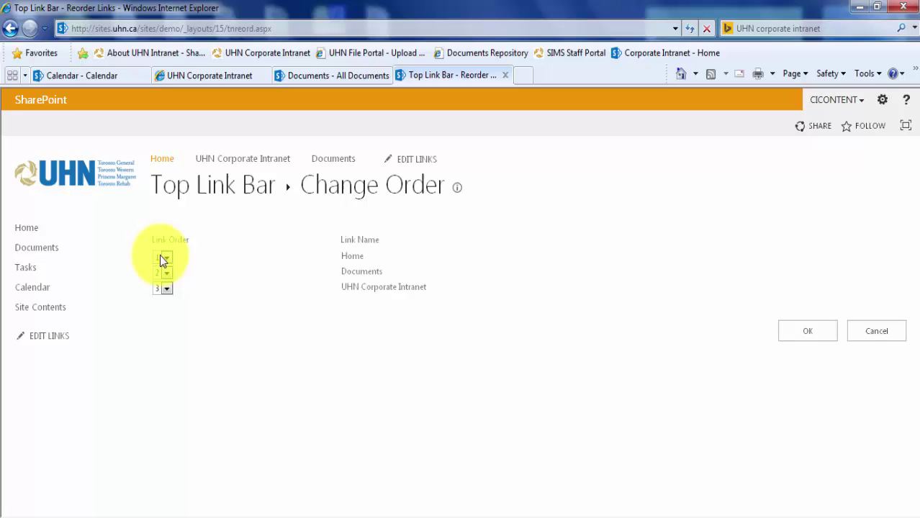
pyautogui.click(816, 331)
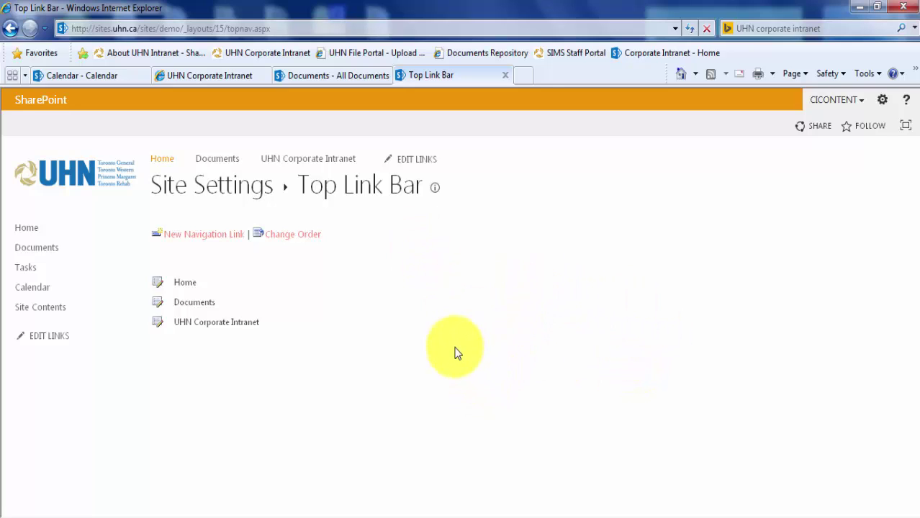
# Add a 'Calendar' link to the site's calendar page at the end of the top navigation
pyautogui.click(405, 165)
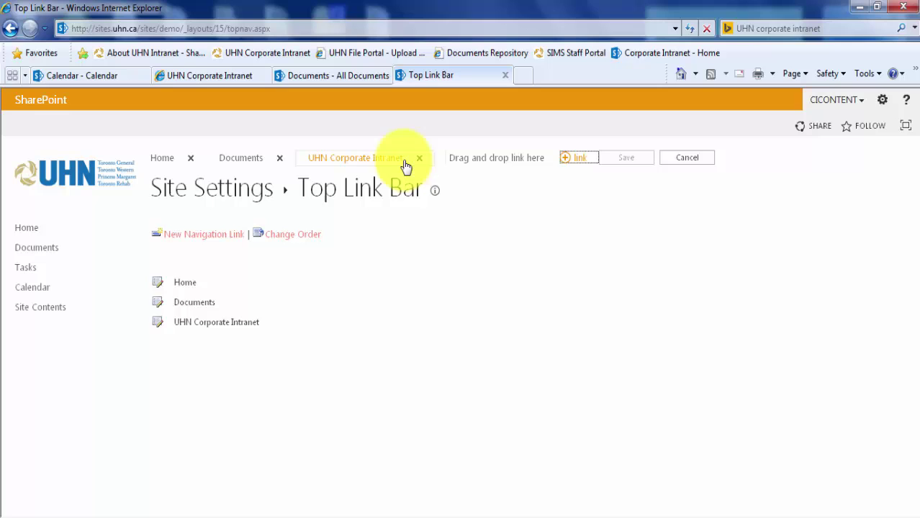
pyautogui.click(568, 162)
pyautogui.click(380, 314)
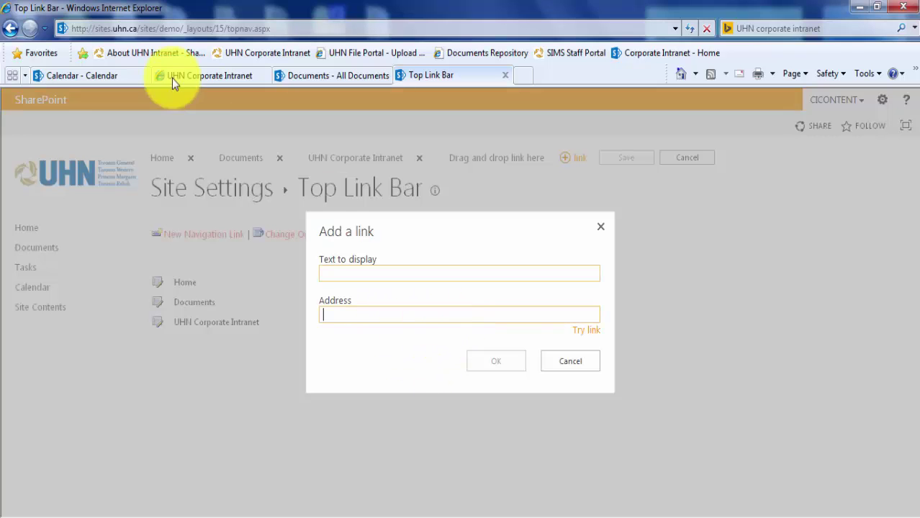
pyautogui.click(85, 77)
pyautogui.click(433, 30)
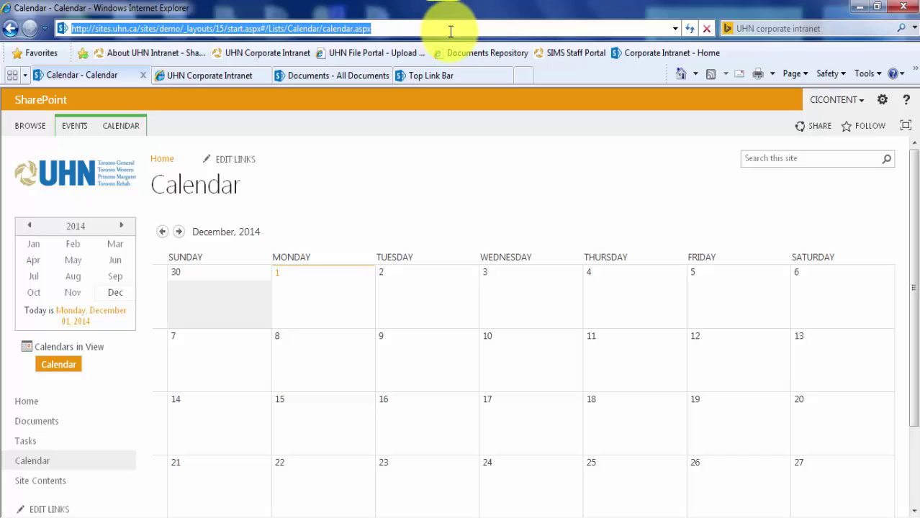
pyautogui.rightClick(351, 30)
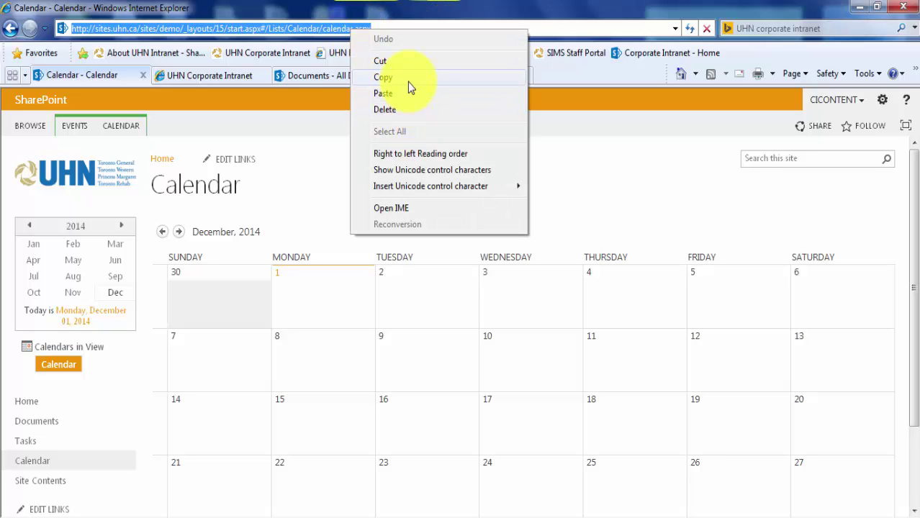
pyautogui.click(410, 78)
pyautogui.click(432, 75)
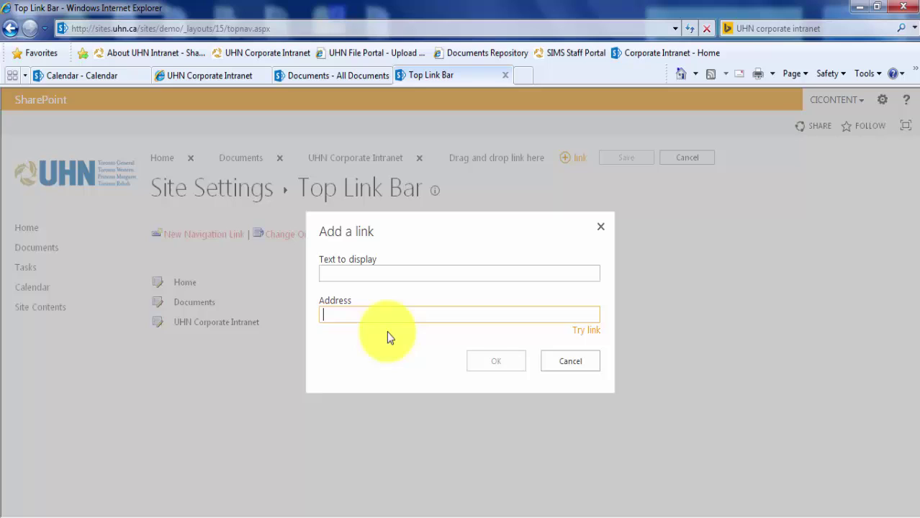
pyautogui.hotkey('ctrl', 'v')
pyautogui.click(409, 273)
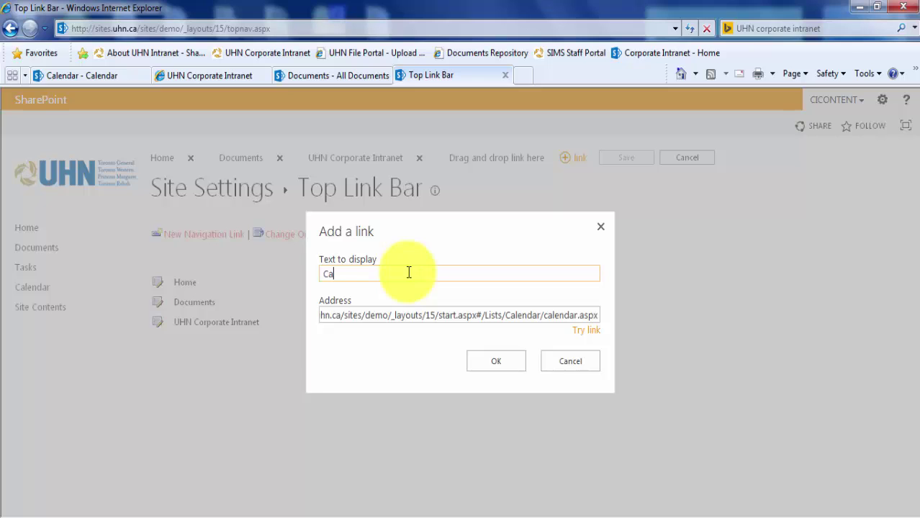
pyautogui.click(494, 363)
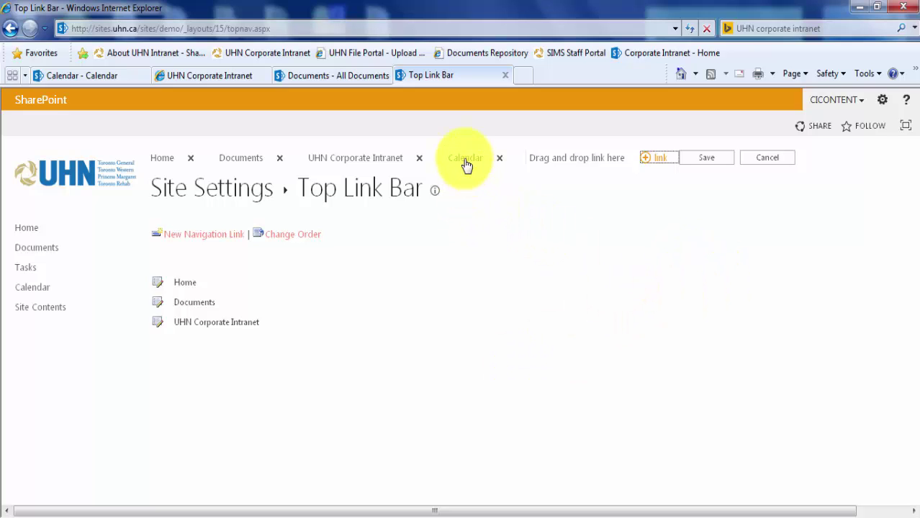
# Place Calendar after Home and save: Home, Calendar, Documents, UHN Corporate Intranet
pyautogui.moveTo(475, 161); pyautogui.dragTo(209, 160)
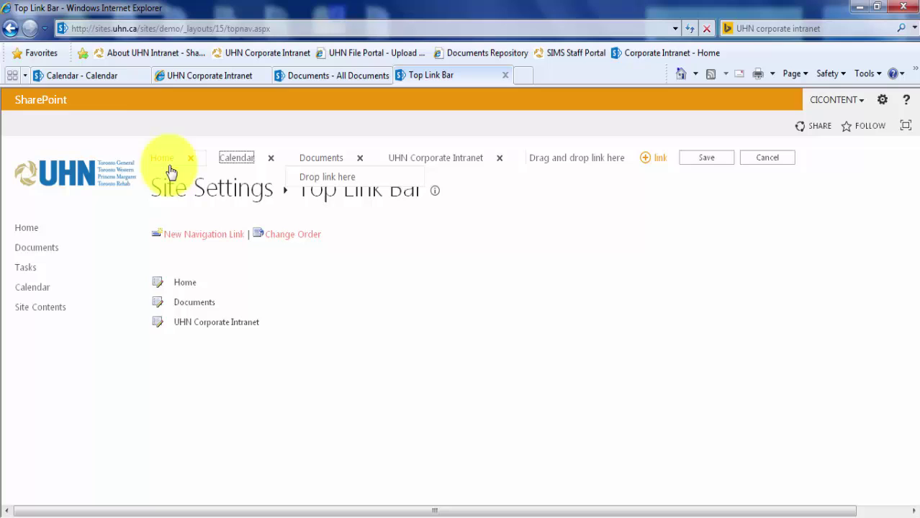
pyautogui.click(706, 165)
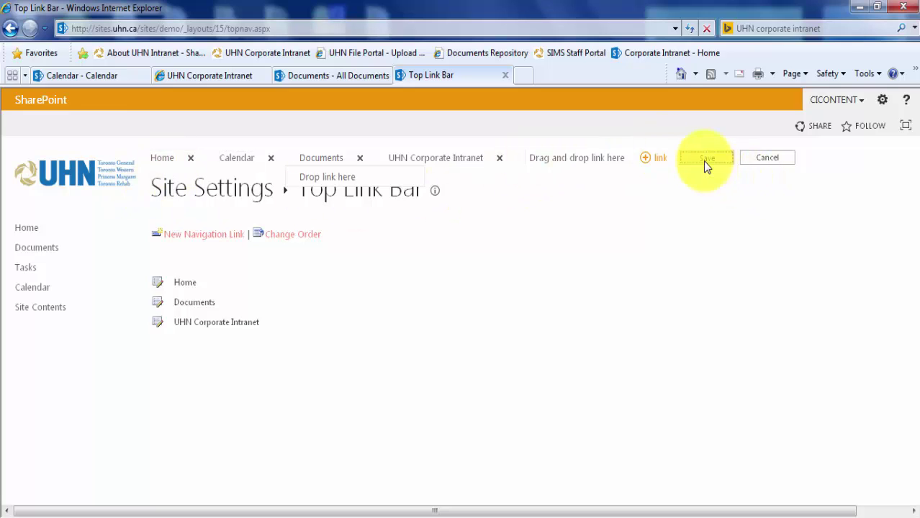
pyautogui.click(212, 160)
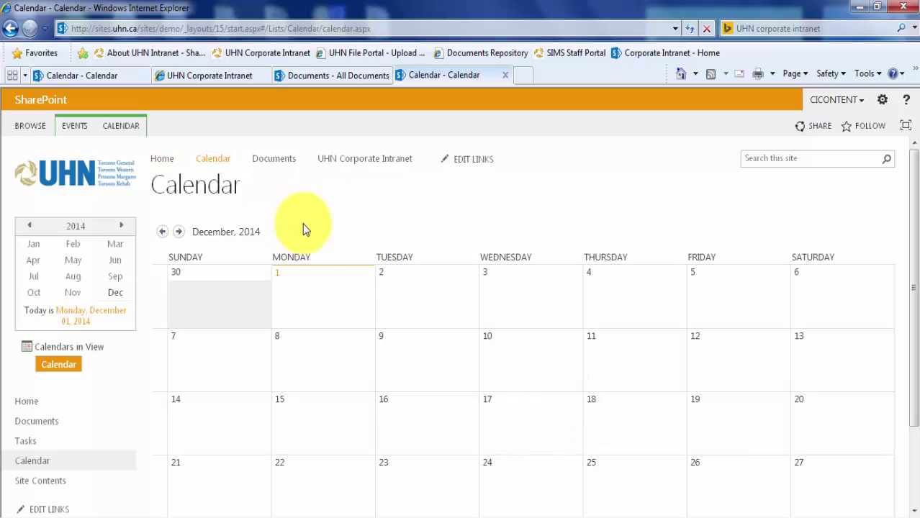